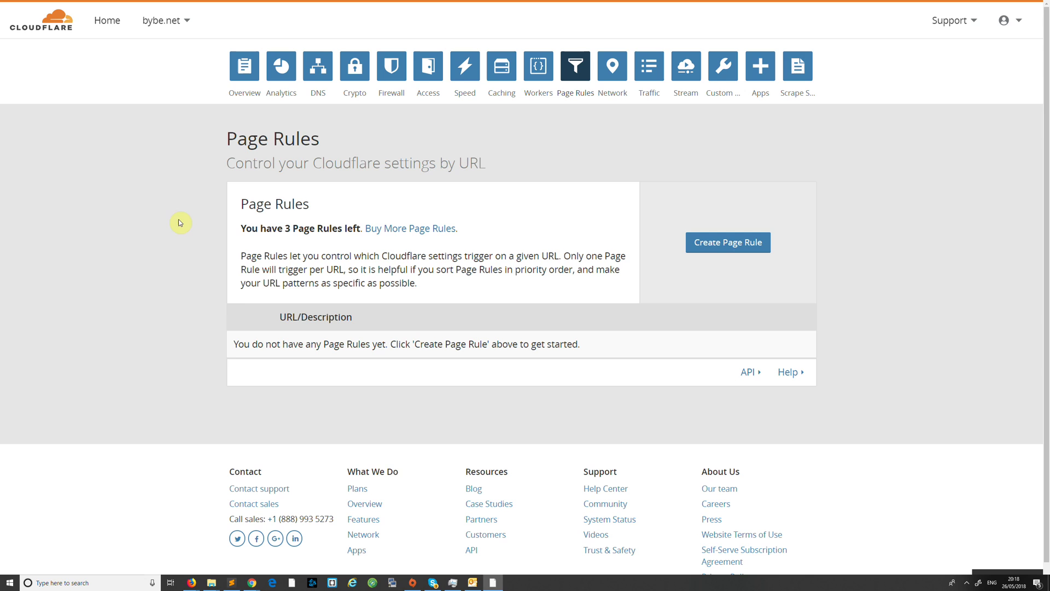
left_click(577, 69)
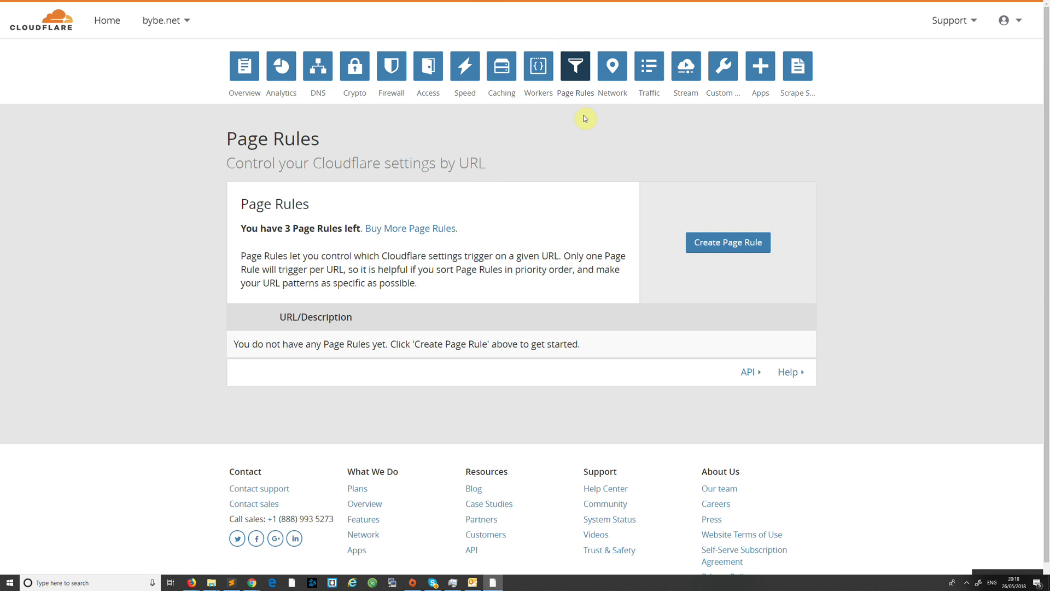
left_click(711, 246)
left_click(405, 277)
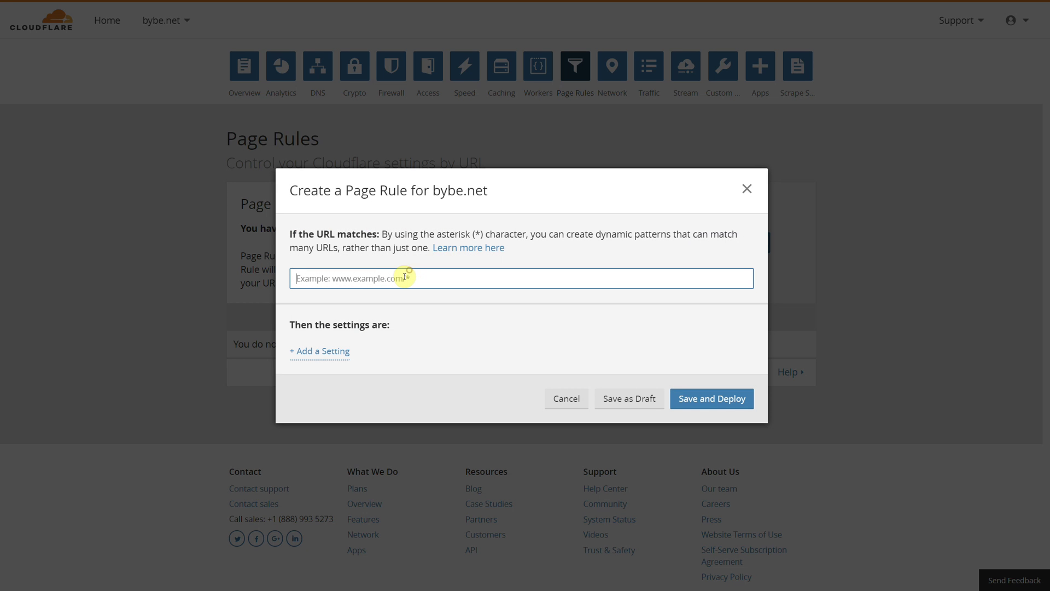
type("http://bybe.net")
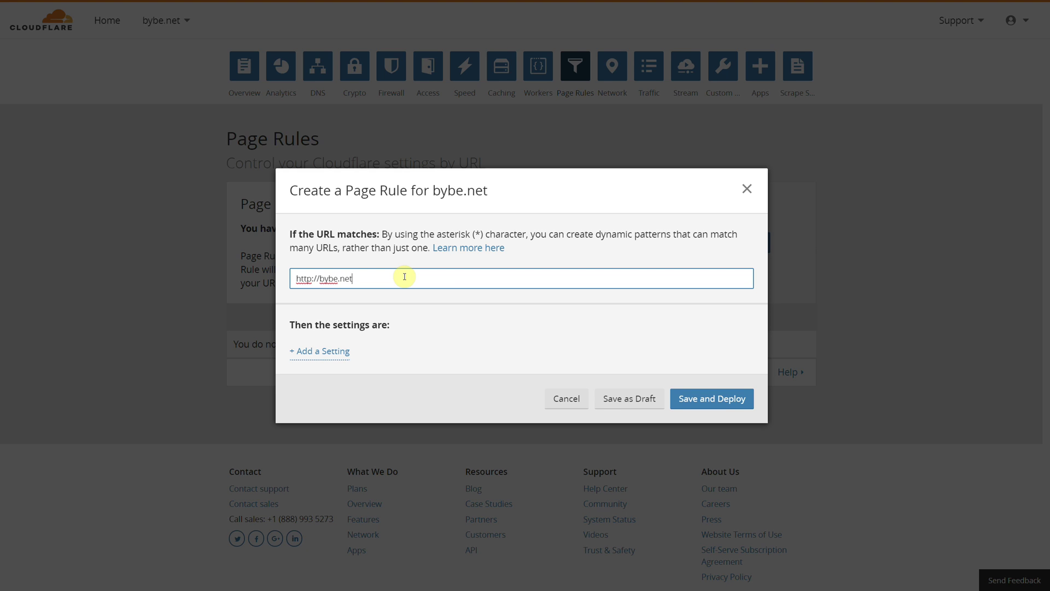
type("/*")
type("bybe.")
type("net/")
type("tutorials/")
key("BackSpace")
key("BackSpace")
key("BackSpace")
key("BackSpace")
key("BackSpace")
key("BackSpace")
key("BackSpace")
key("BackSpace")
key("BackSpace")
key("BackSpace")
key("BackSpace")
key("BackSpace")
key("BackSpace")
key("BackSpace")
key("BackSpace")
key("BackSpace")
key("BackSpace")
key("BackSpace")
key("BackSpace")
key("BackSpace")
- Add a Forwarding URL setting to the rule with status code 301 - Permanent Redirect
left_click(338, 352)
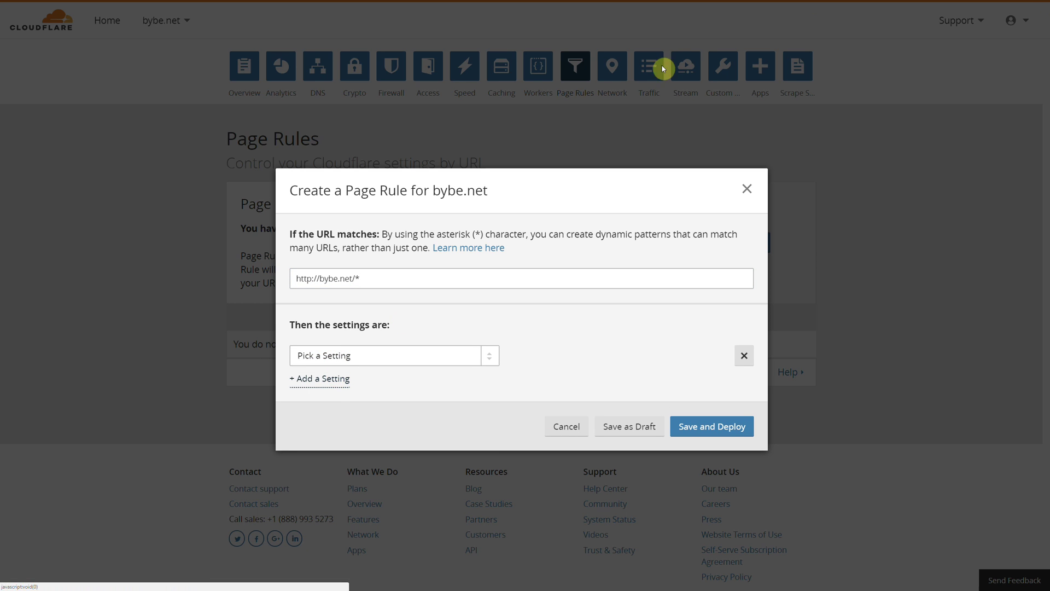
left_click(484, 355)
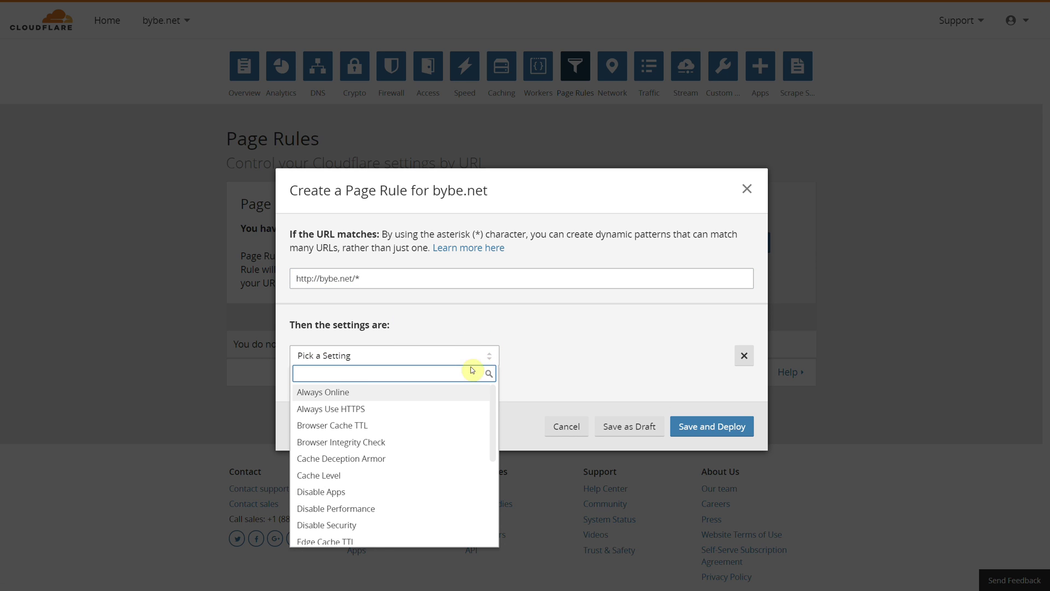
scroll(383, 437, "down", 2)
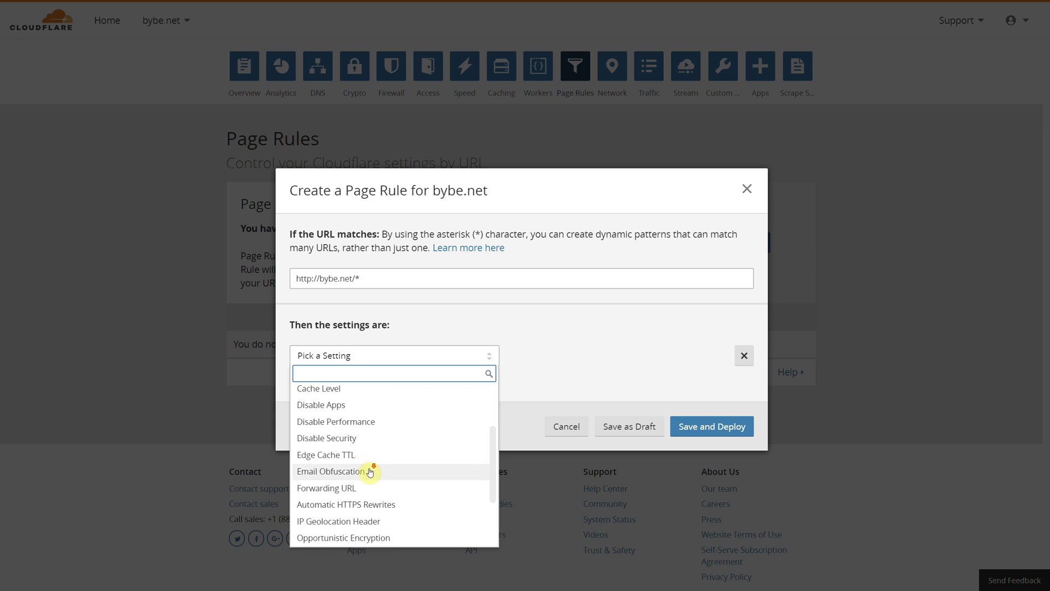
scroll(370, 471, "down", 1)
scroll(370, 469, "up", 2)
scroll(374, 468, "up", 1)
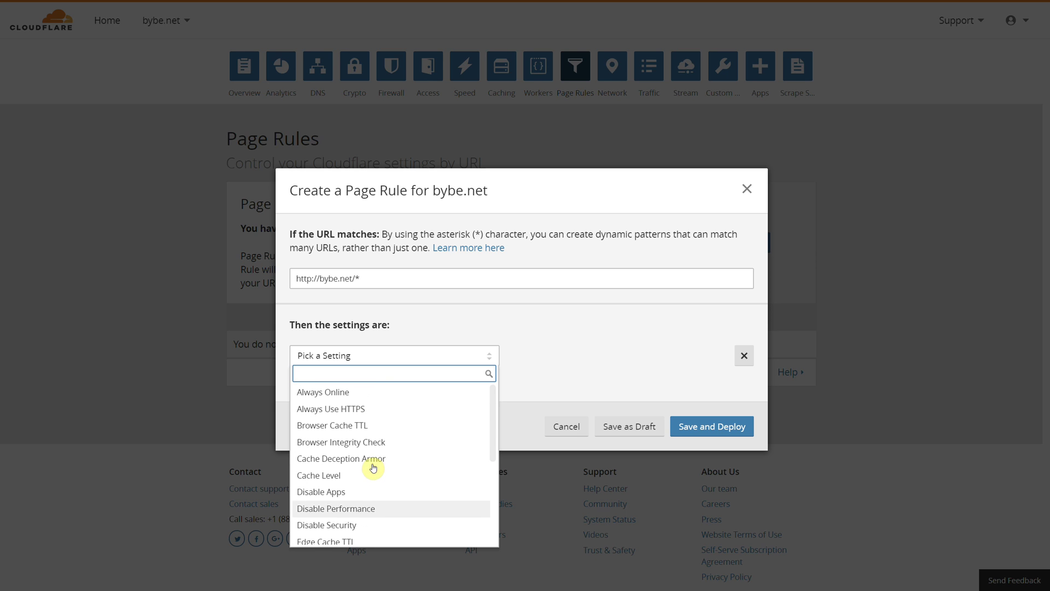
scroll(372, 470, "down", 1)
scroll(372, 469, "down", 2)
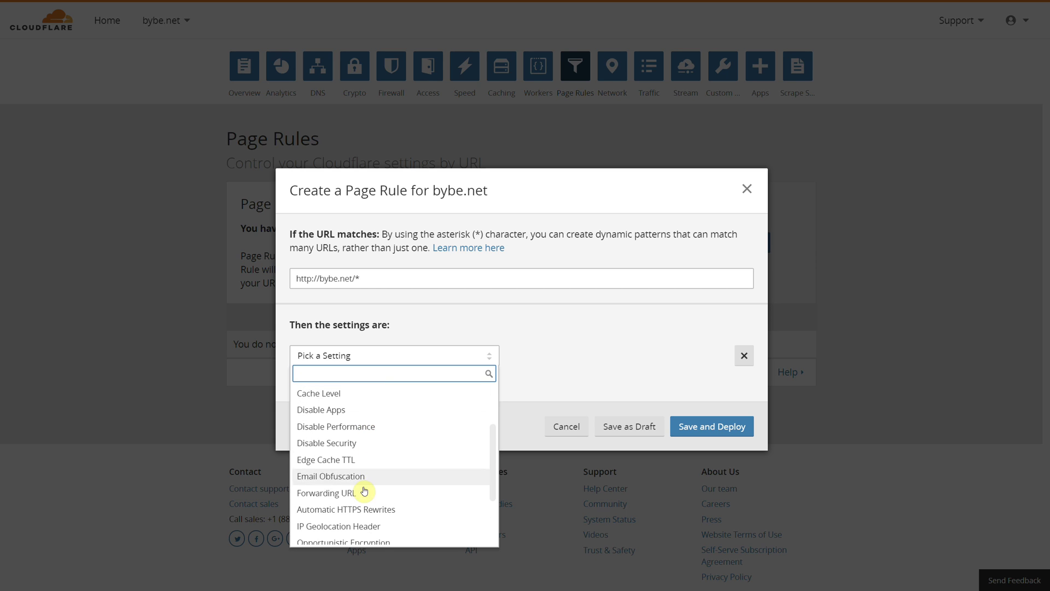
left_click(354, 427)
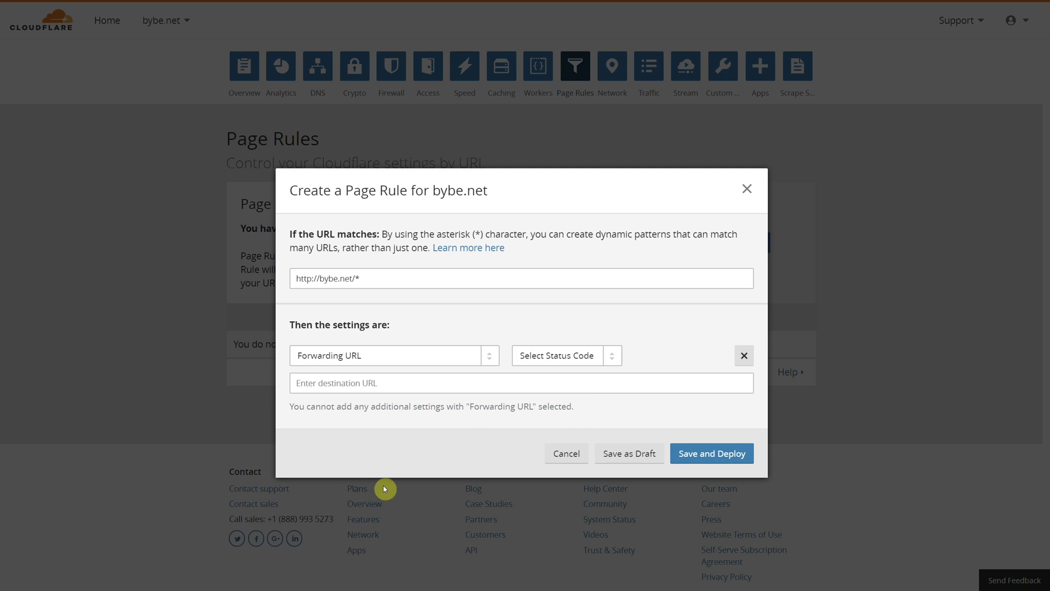
left_click(555, 356)
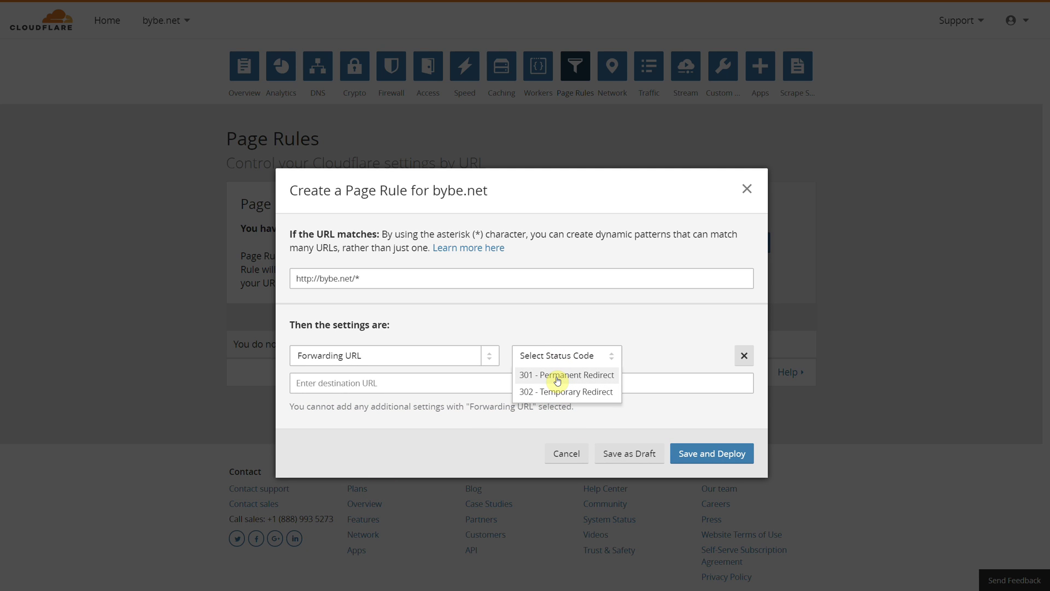
left_click(557, 375)
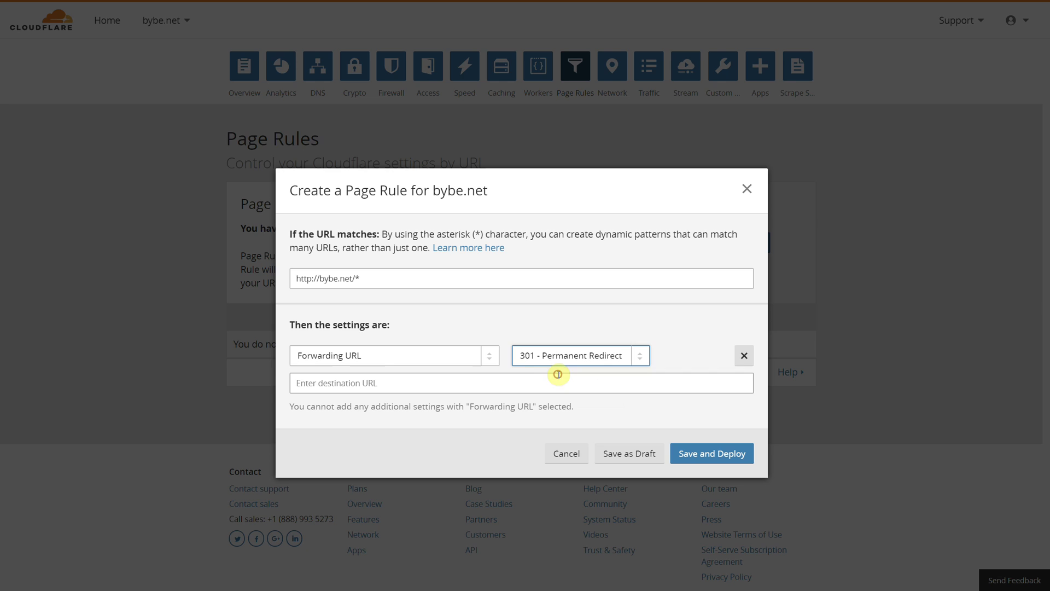
left_click(321, 382)
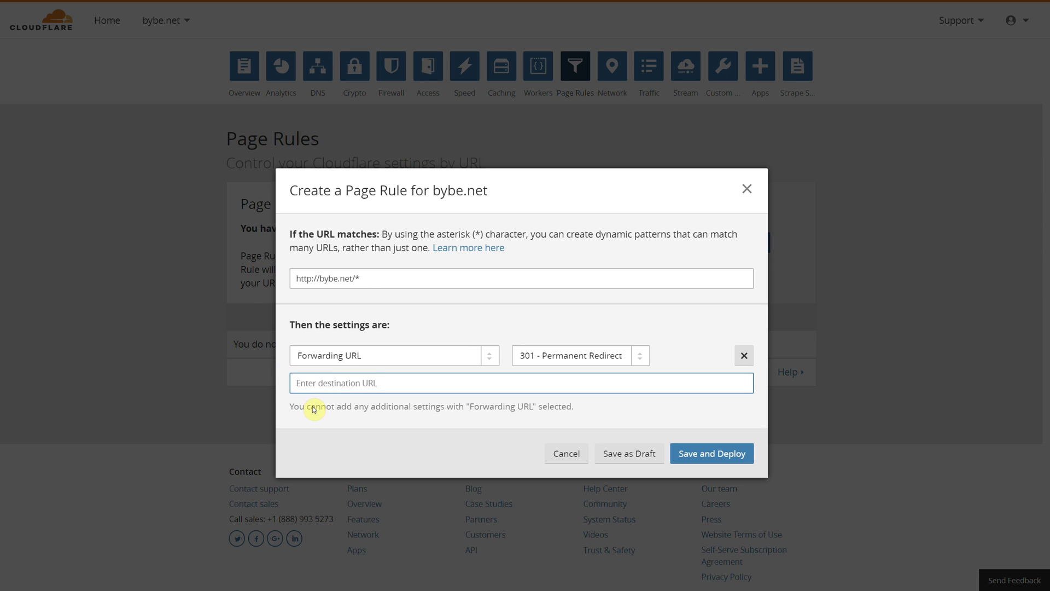
type("https://www.bybe.net")
type("/")
left_click(356, 277)
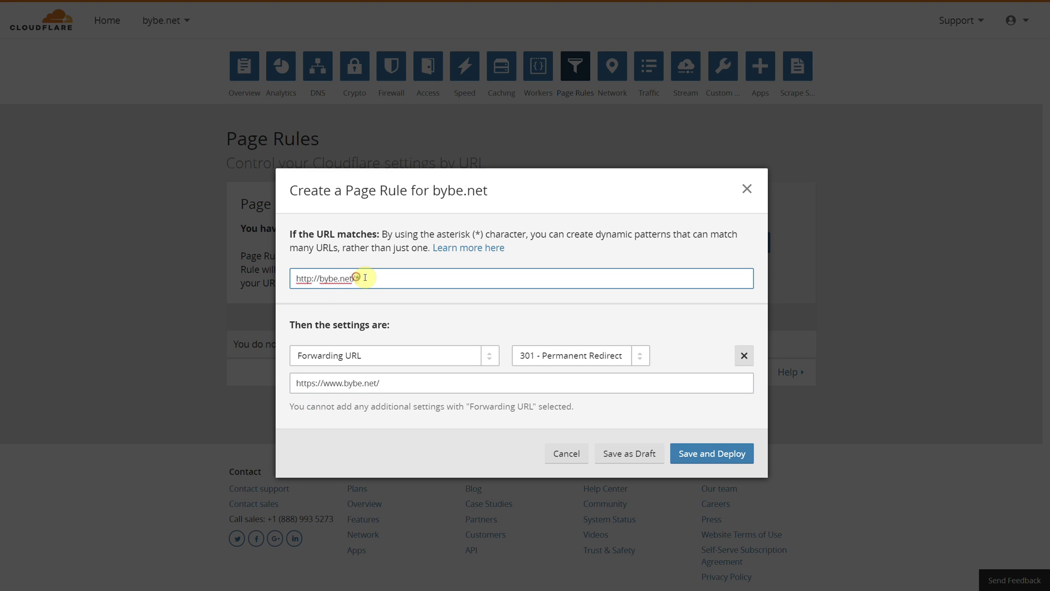
type("*")
left_click(446, 384)
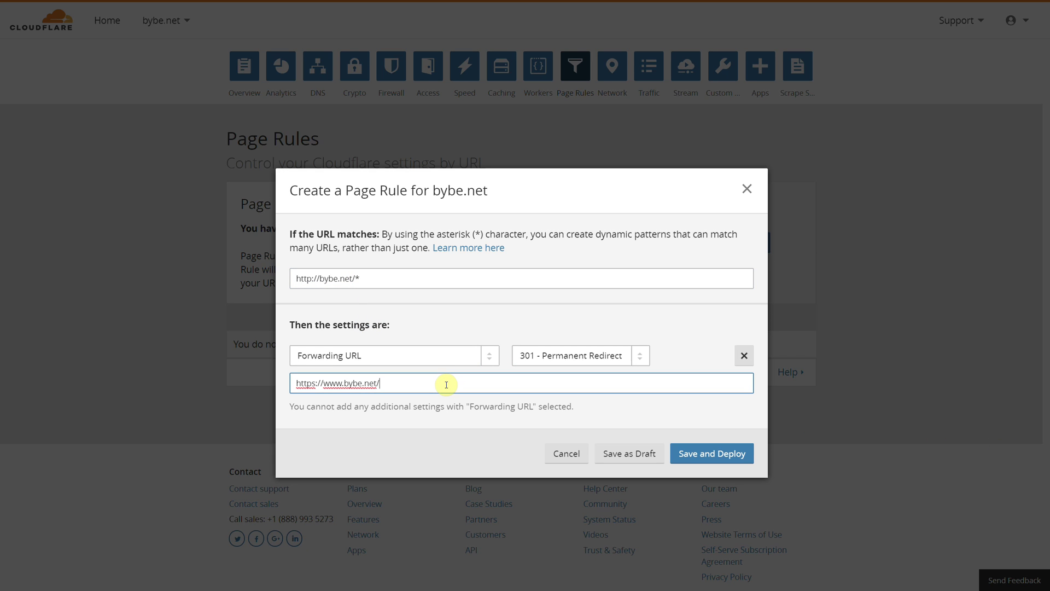
type("$1")
left_click(717, 454)
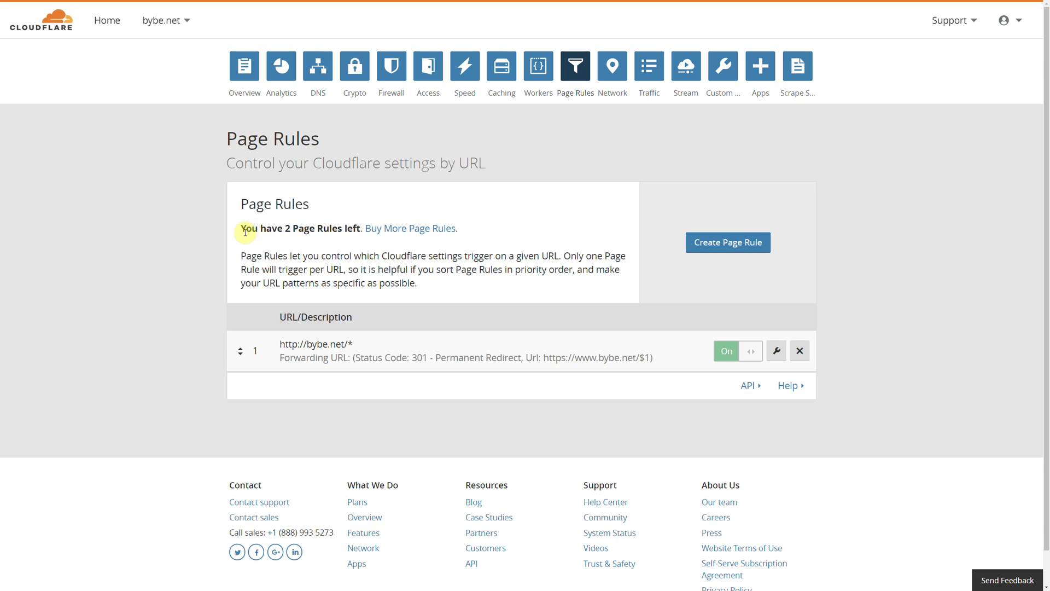
- Note the 2 Page Rules left, then begin a second page rule
left_click_drag(245, 232, 359, 226)
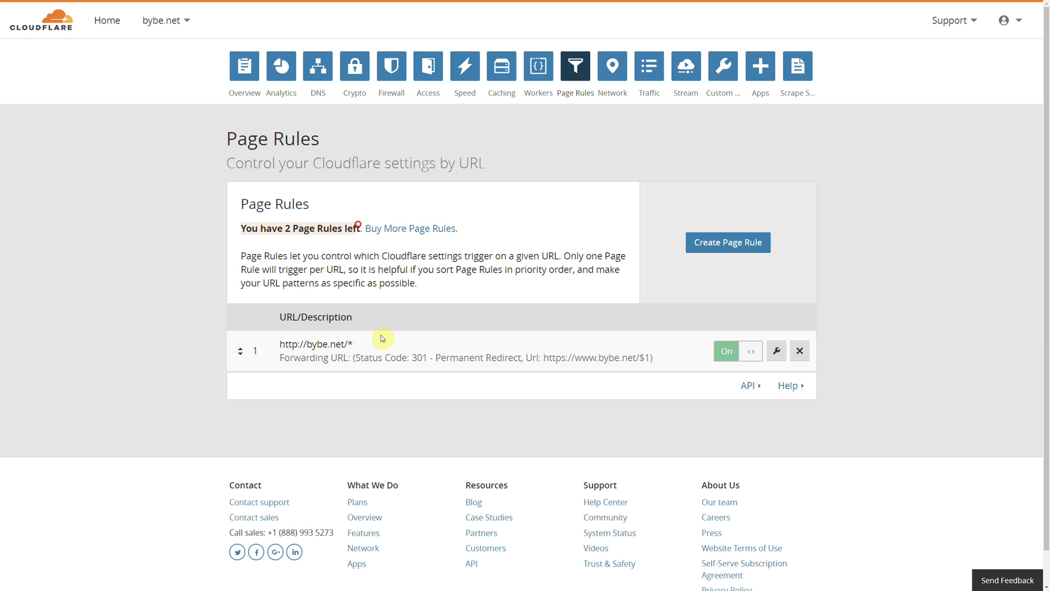
left_click(503, 282)
left_click(718, 242)
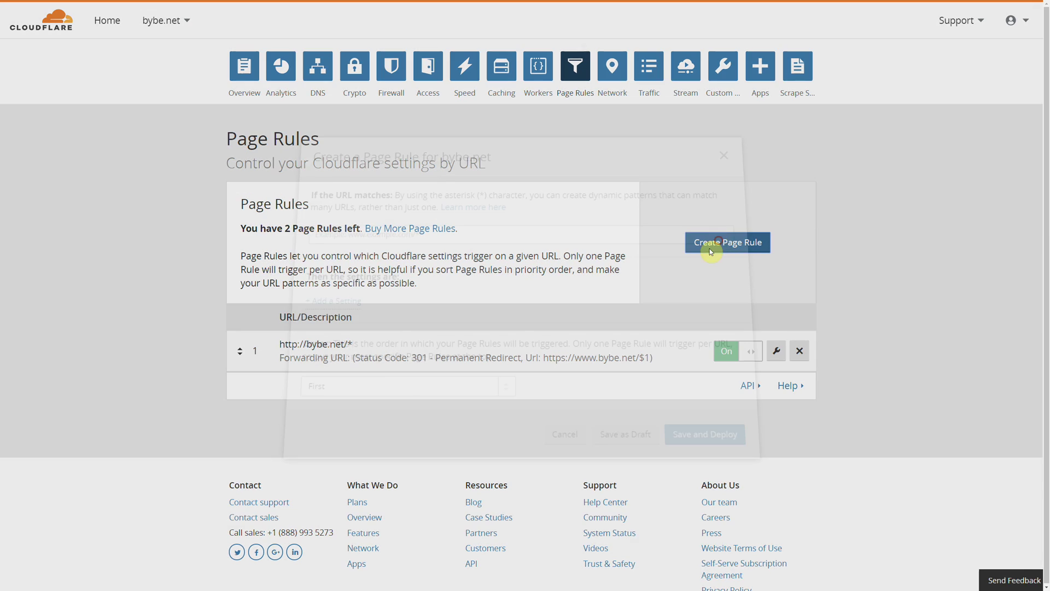
left_click(358, 234)
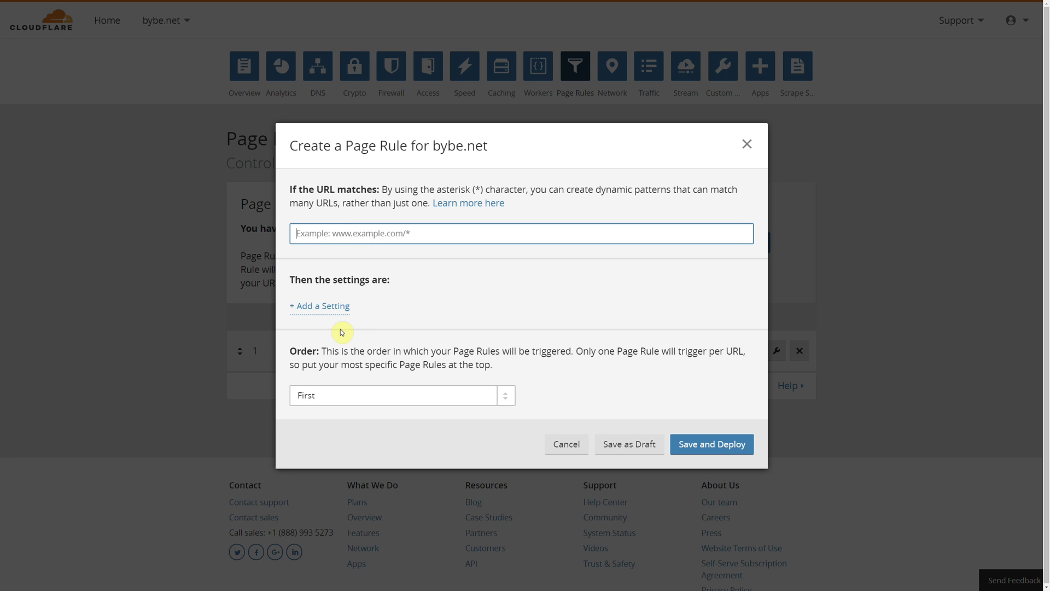
type("https://bybe.net")
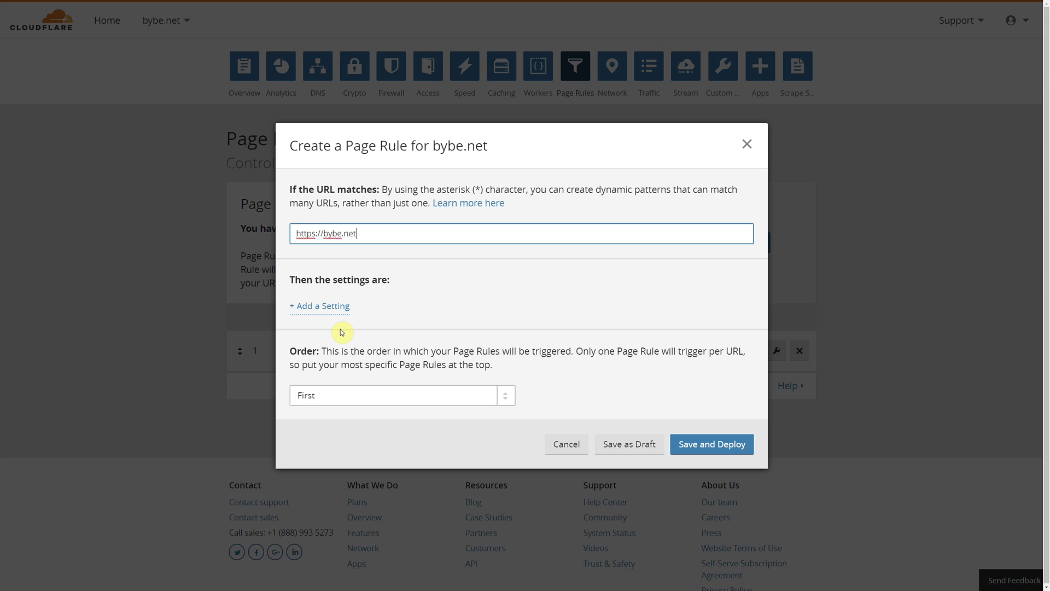
type("/*")
left_click(311, 306)
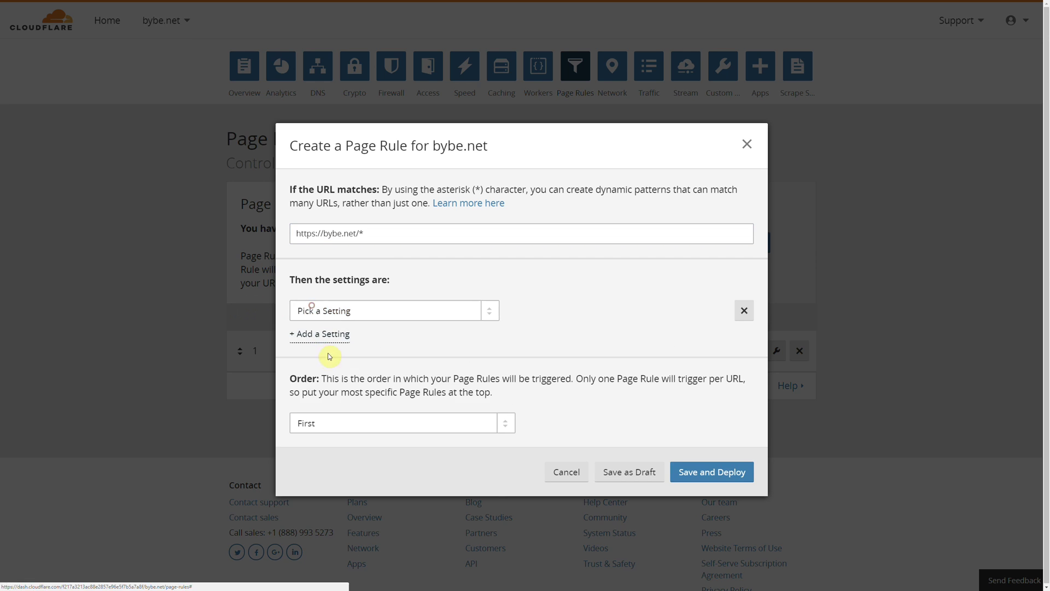
left_click(342, 311)
scroll(374, 414, "down", 2)
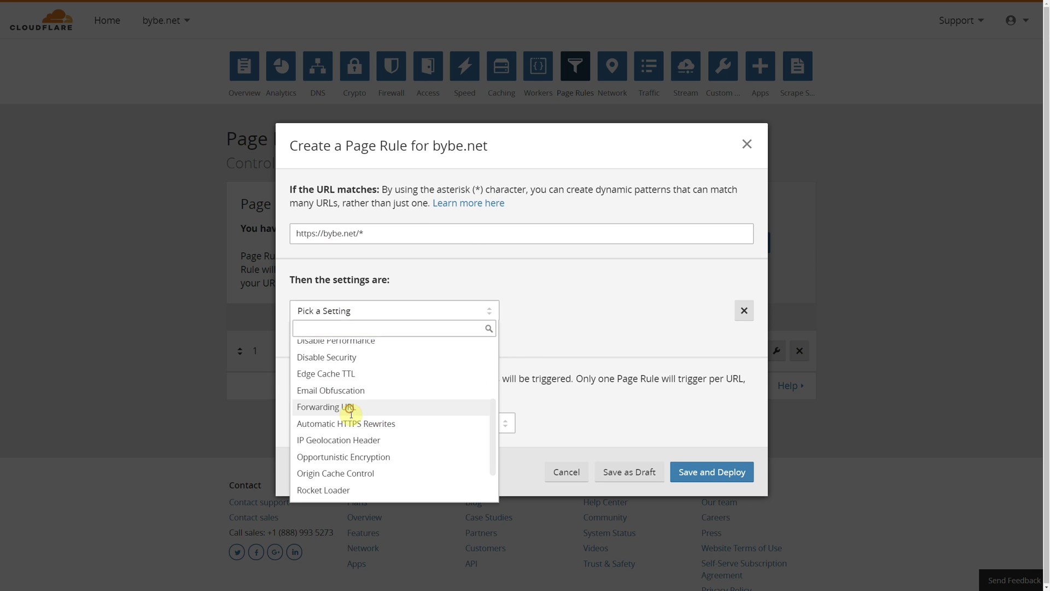
left_click(351, 414)
left_click(604, 306)
left_click(547, 330)
left_click(456, 341)
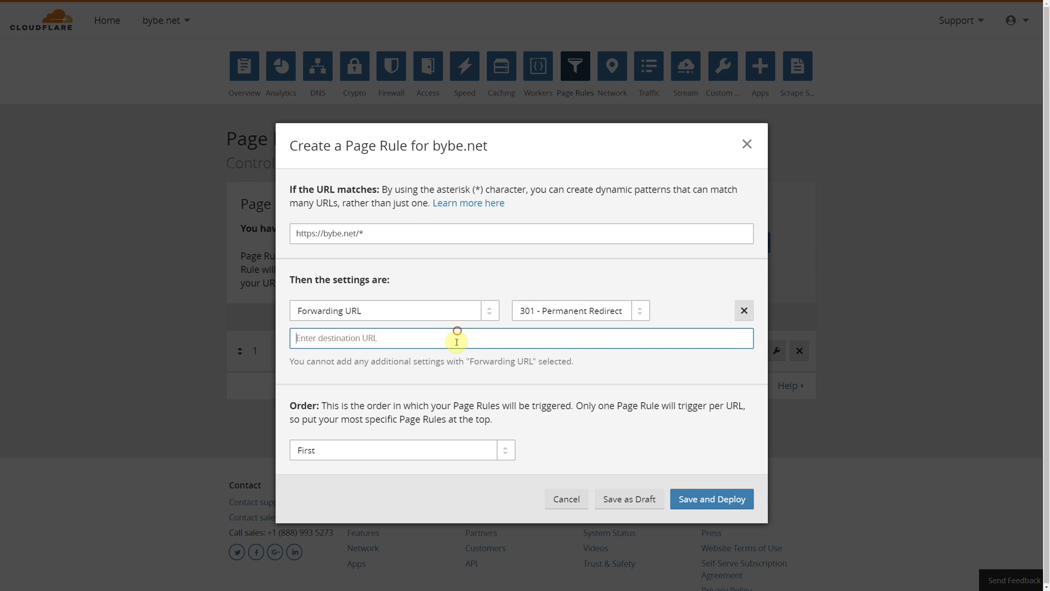
type("https://www.bybe.net/")
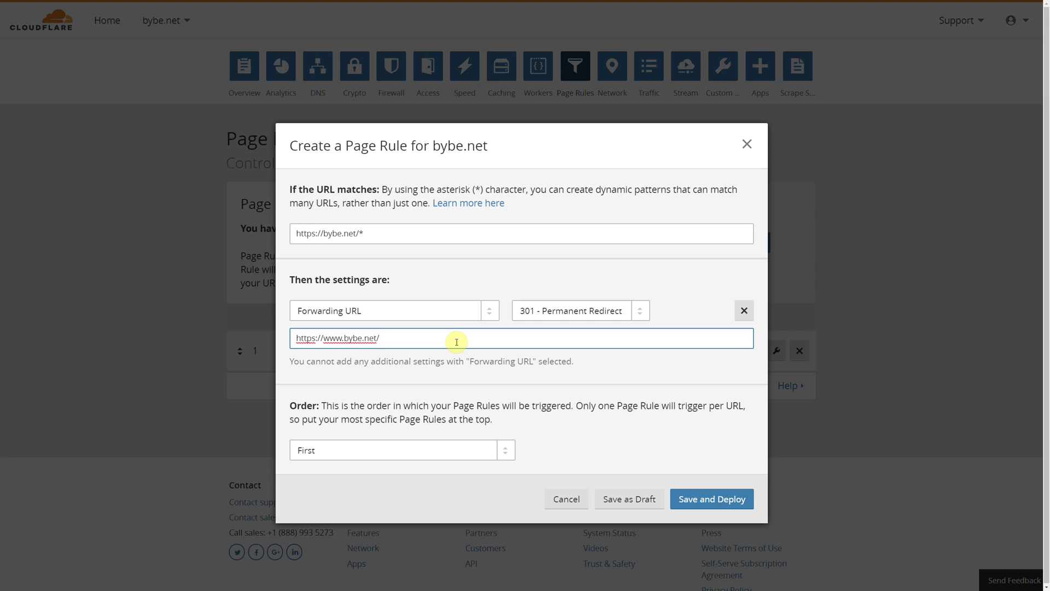
type("$1")
left_click(710, 507)
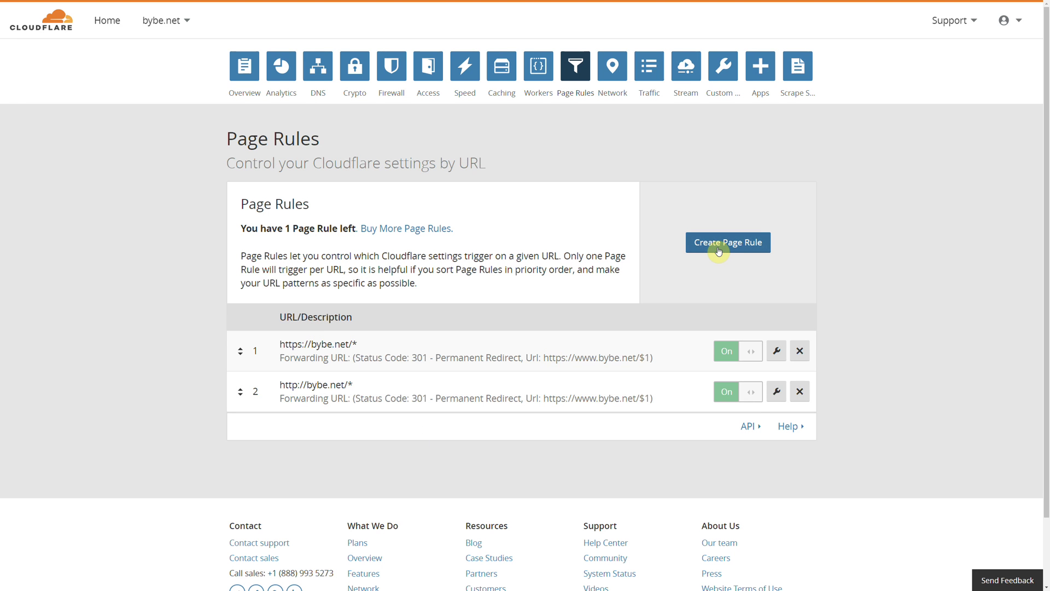
- Start a page rule, type 'http' as the pattern, then discard the form
left_click(719, 252)
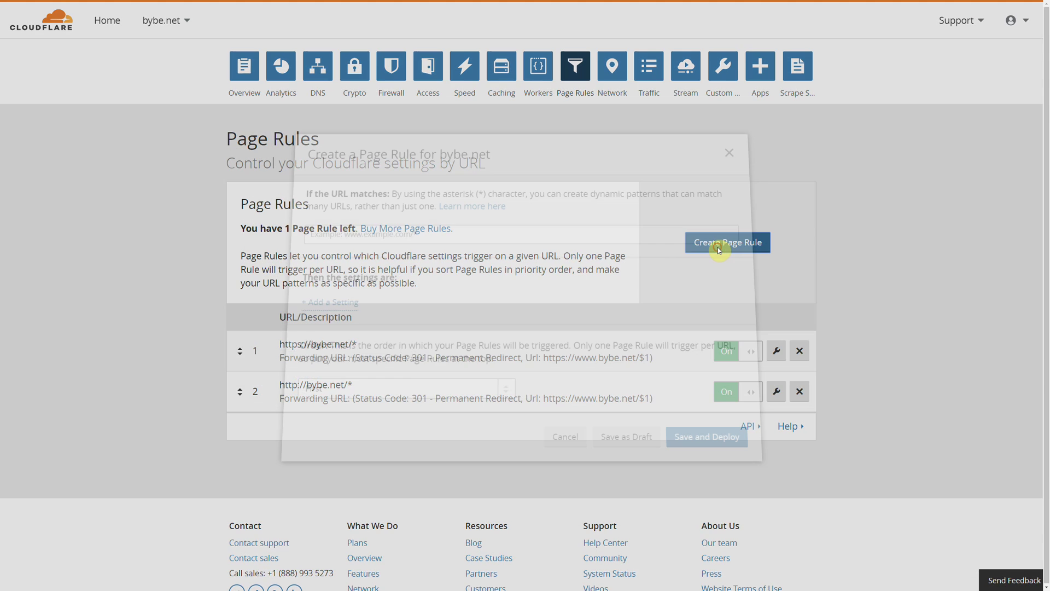
left_click(383, 233)
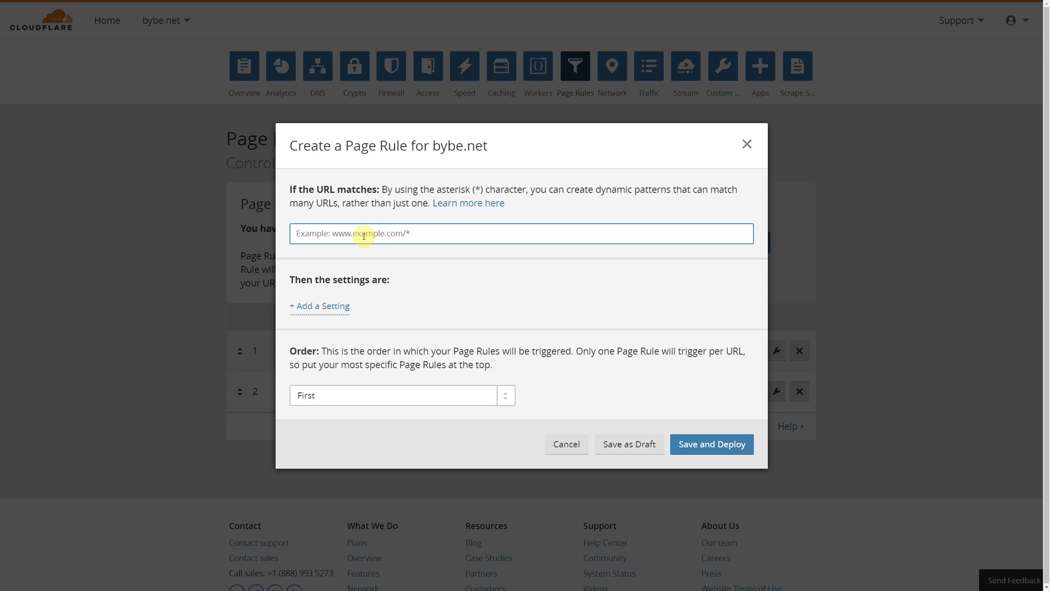
type("http")
left_click(745, 144)
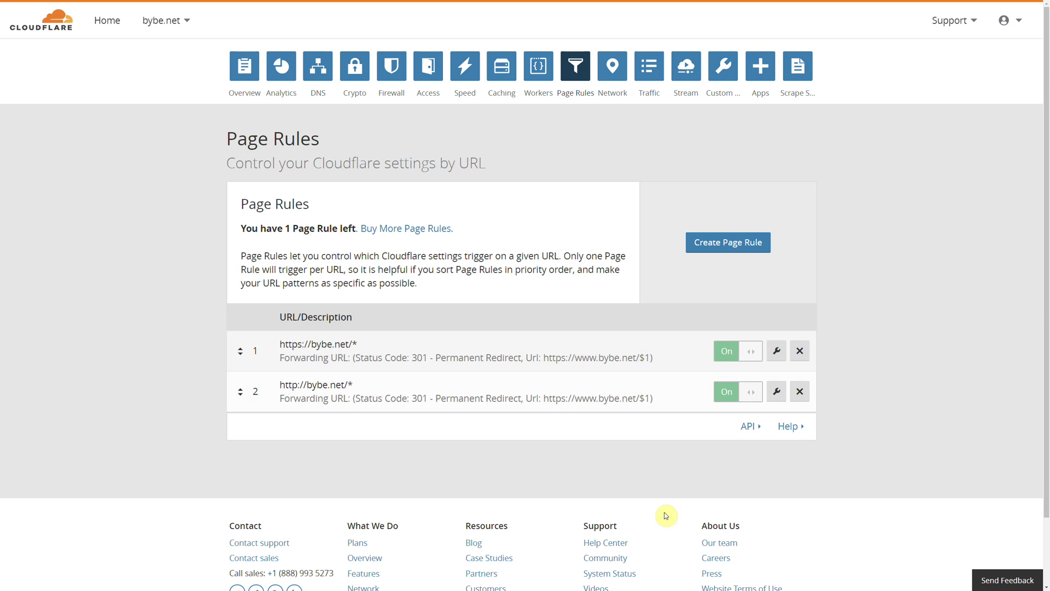
left_click(734, 253)
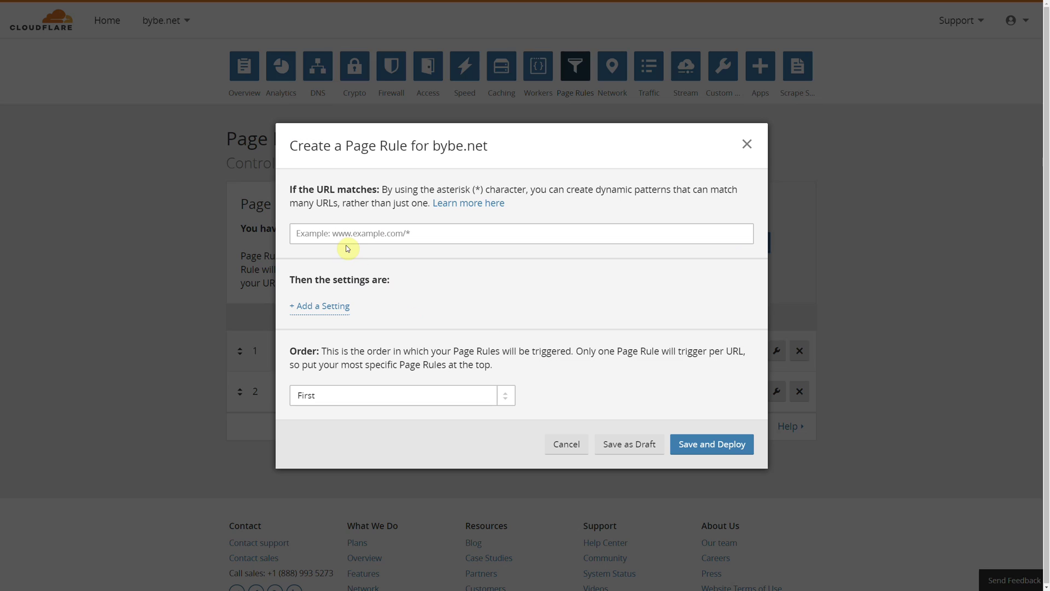
left_click(298, 233)
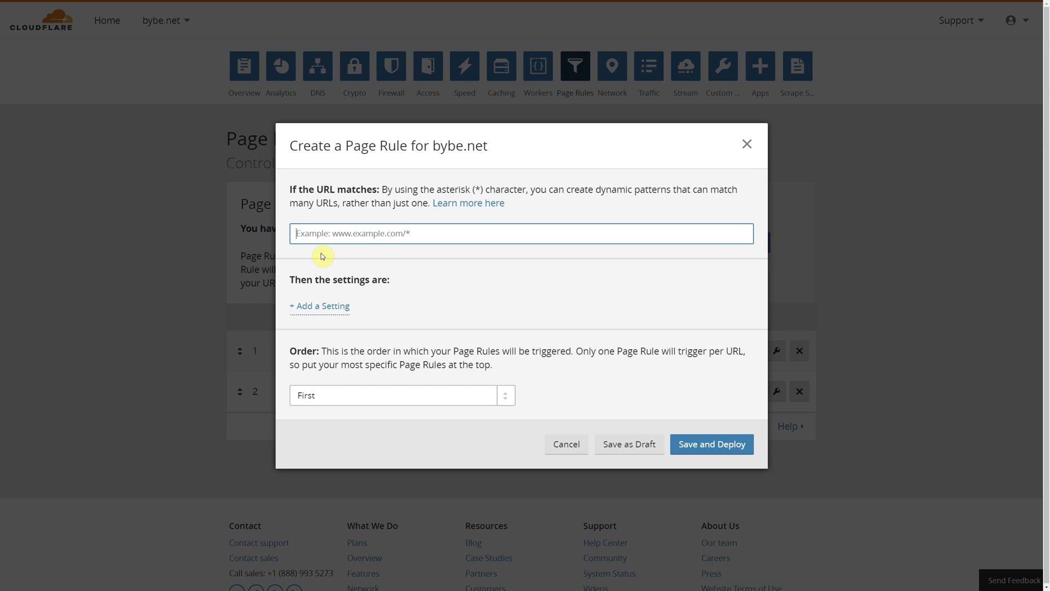
type("http://www.bybe.net/*")
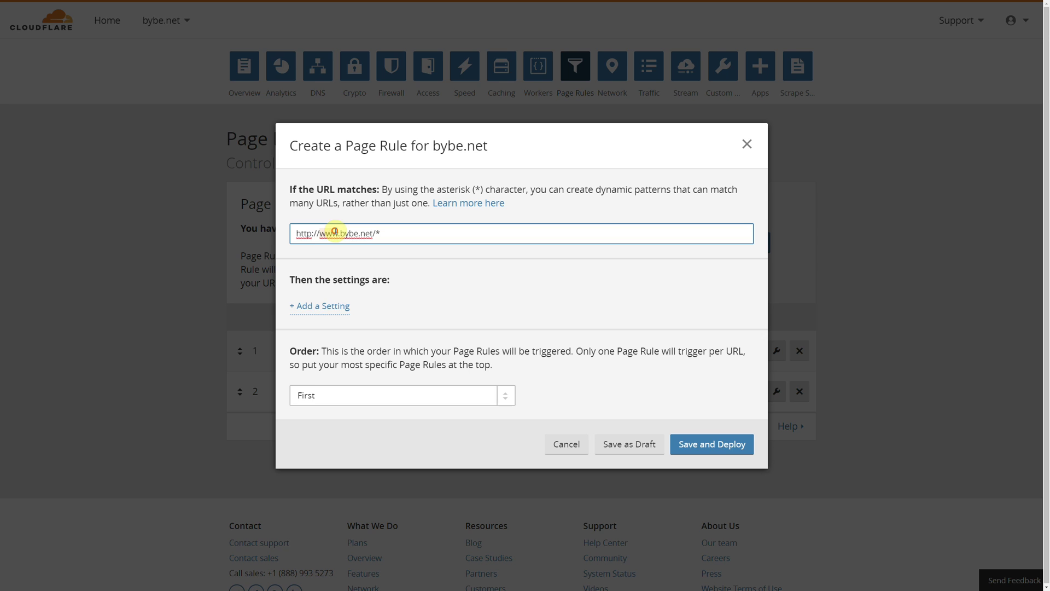
left_click(321, 307)
left_click(401, 308)
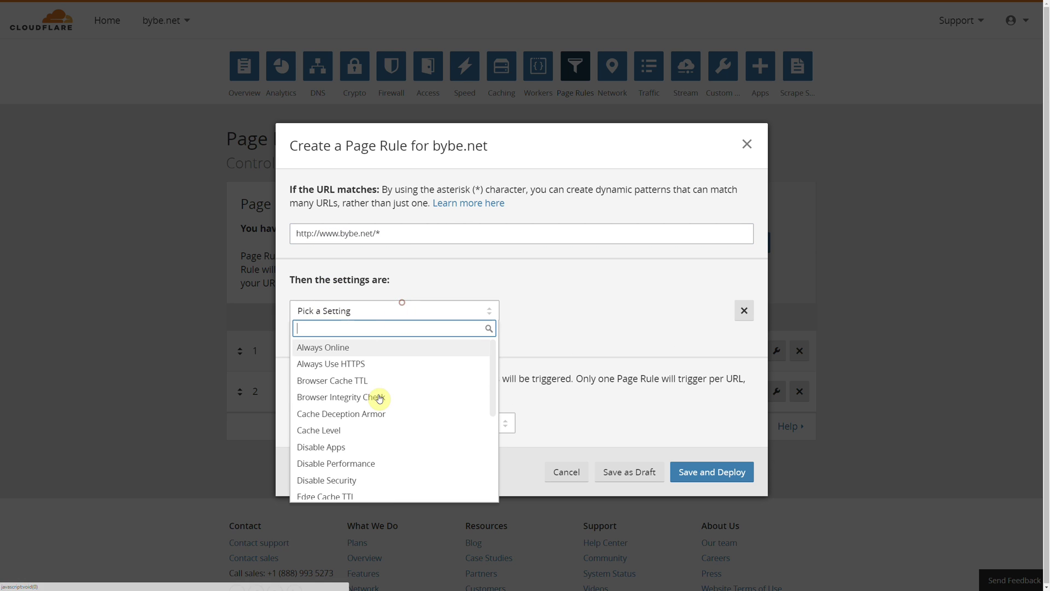
scroll(377, 399, "down", 2)
left_click(368, 446)
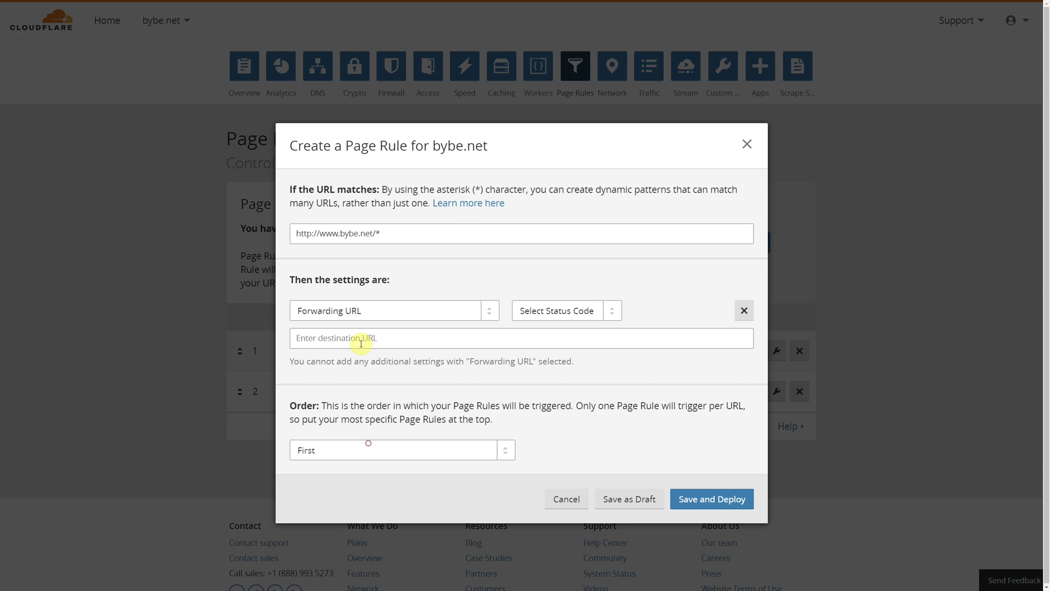
left_click(516, 321)
left_click(541, 330)
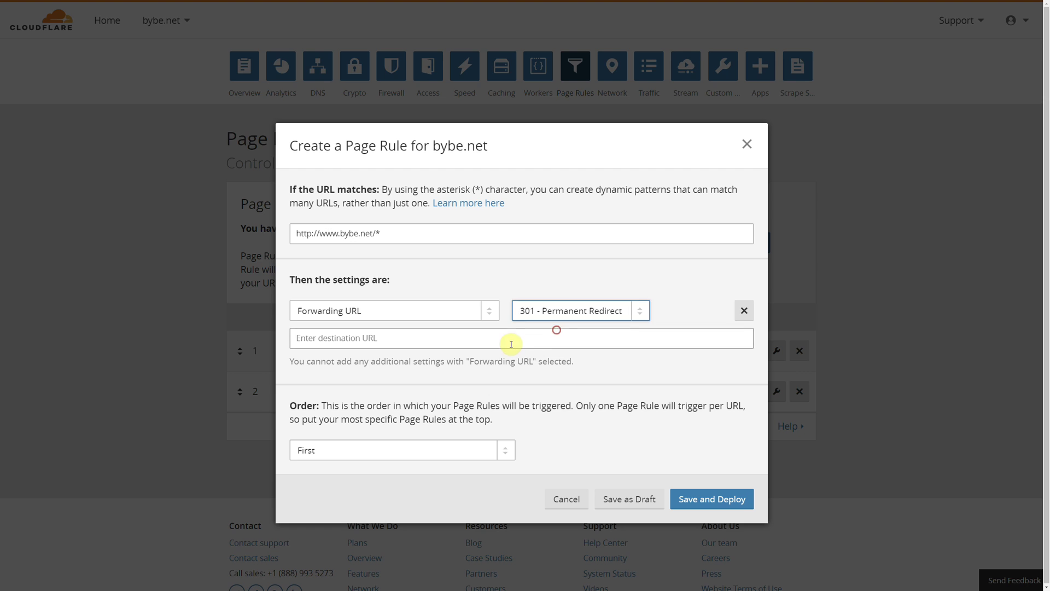
left_click(512, 337)
type("ht")
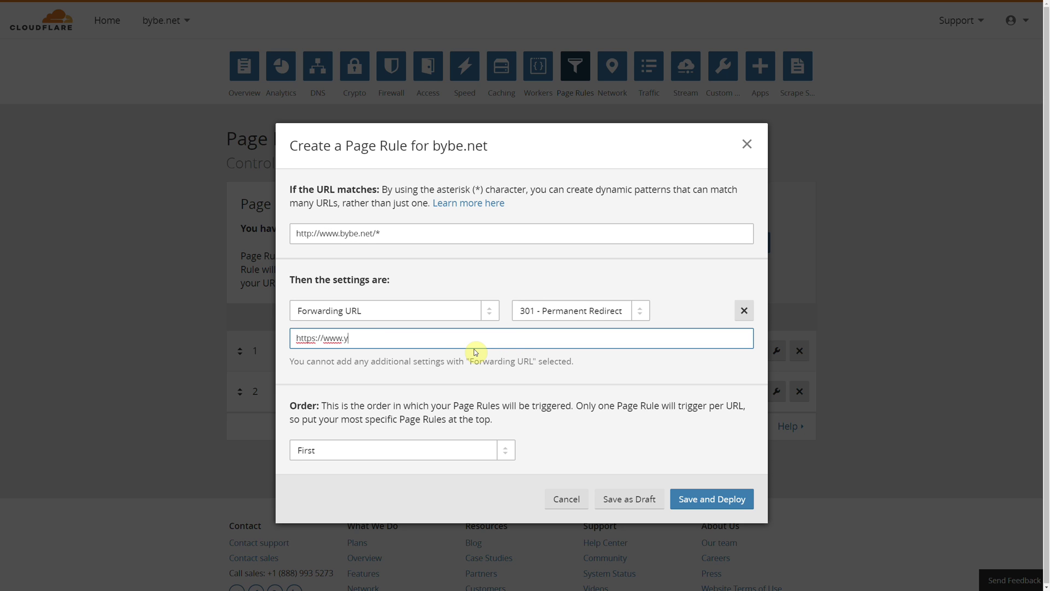
type("tps://www.bybe.net/$1")
left_click(714, 504)
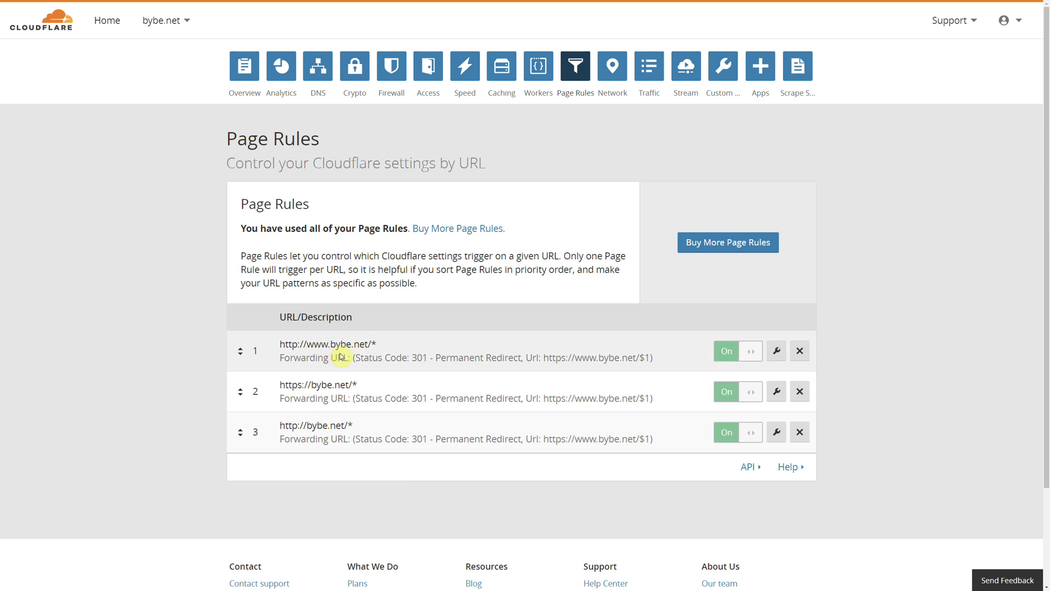
left_click(776, 350)
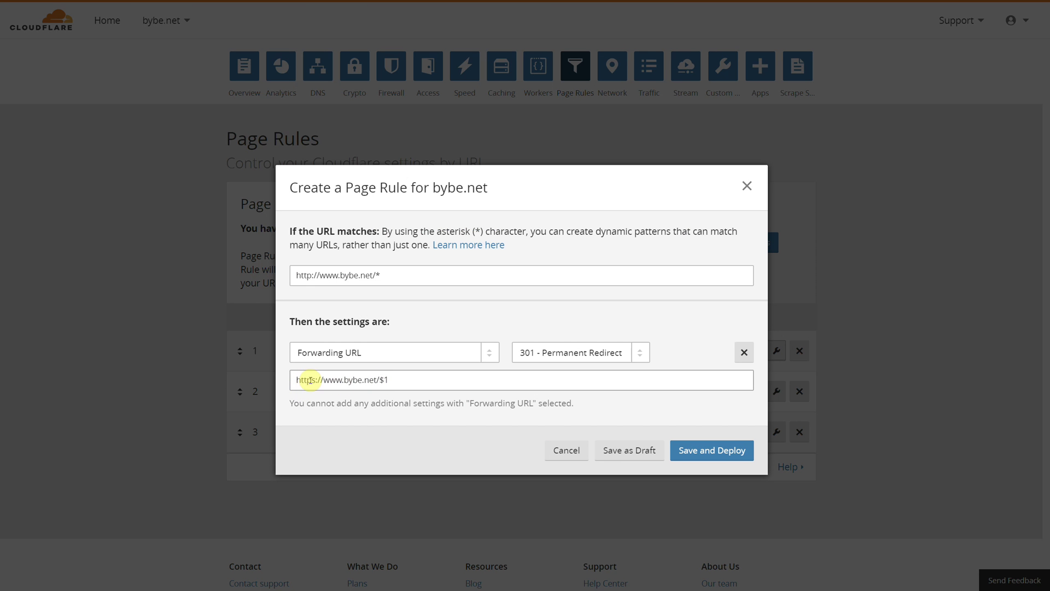
left_click(310, 379)
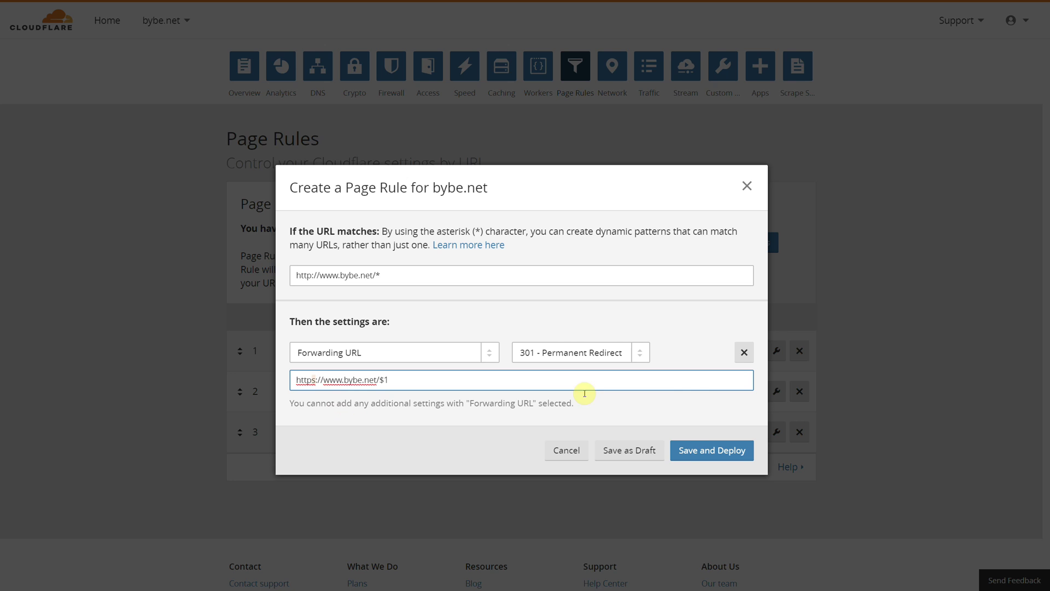
left_click(571, 451)
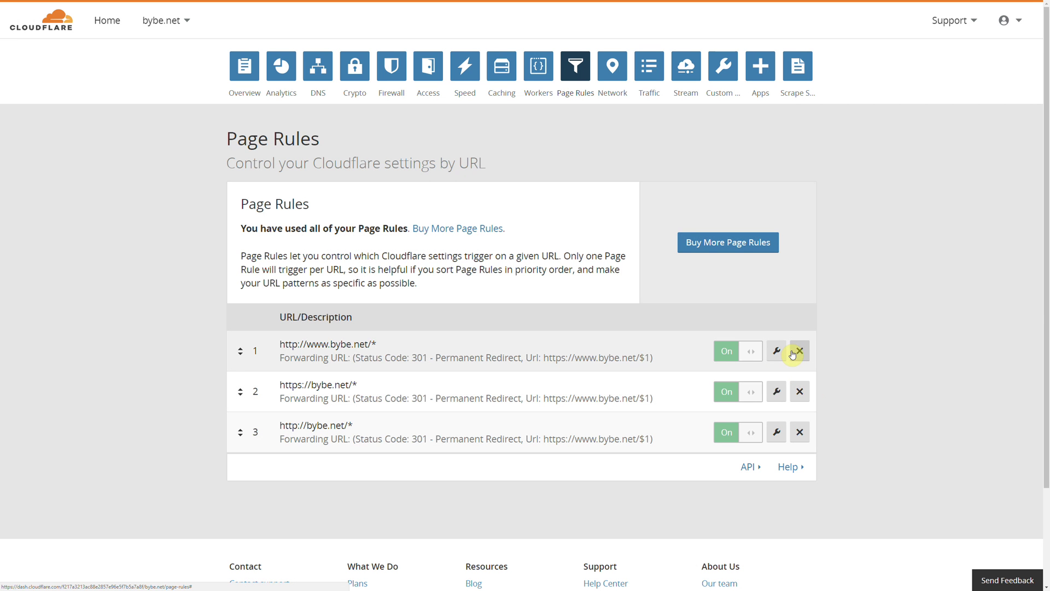
left_click(796, 356)
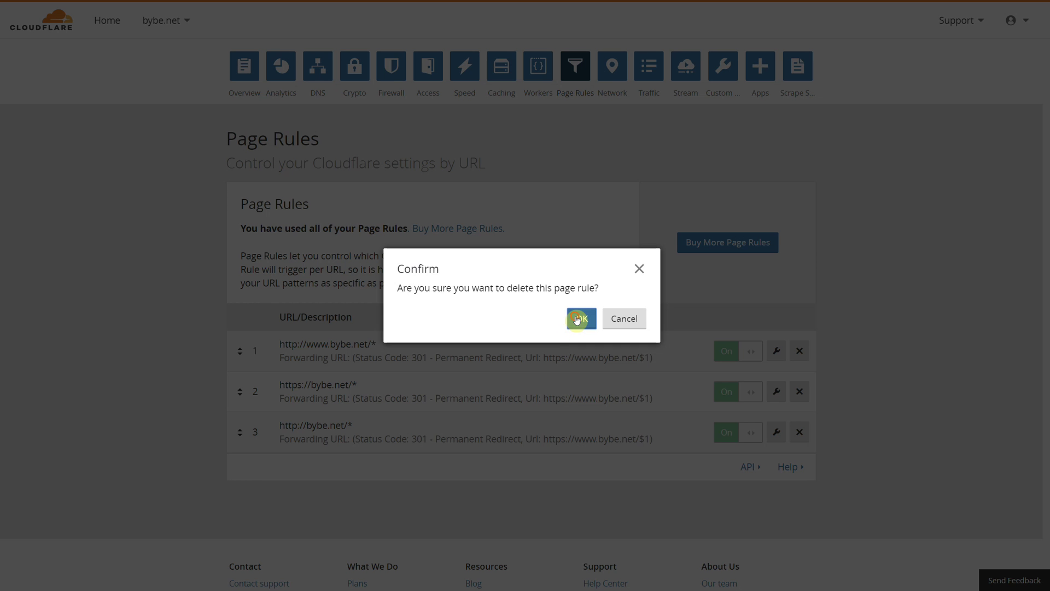
left_click(579, 316)
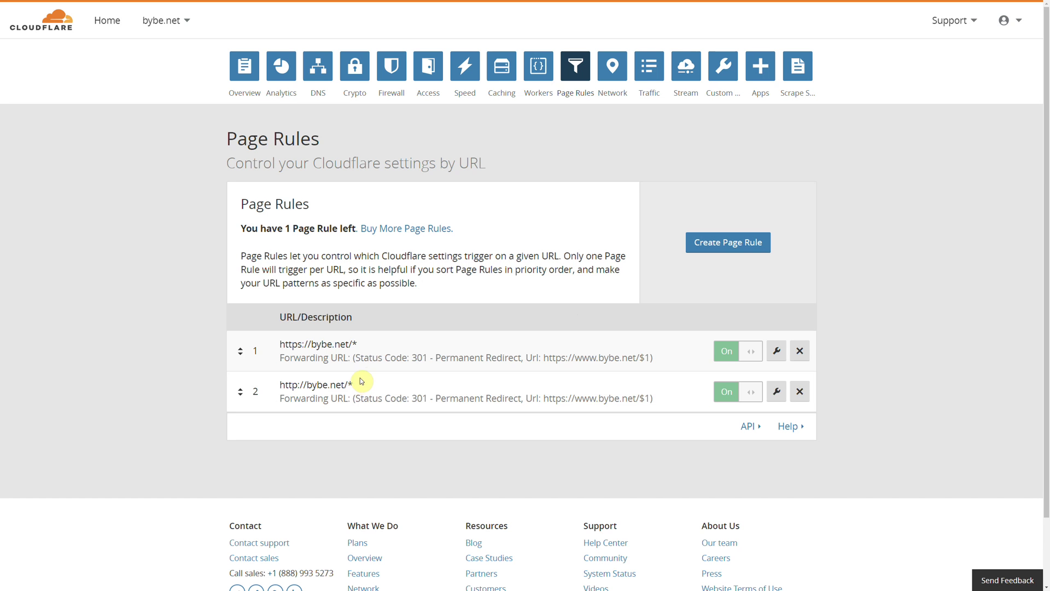
left_click(776, 350)
left_click(317, 275)
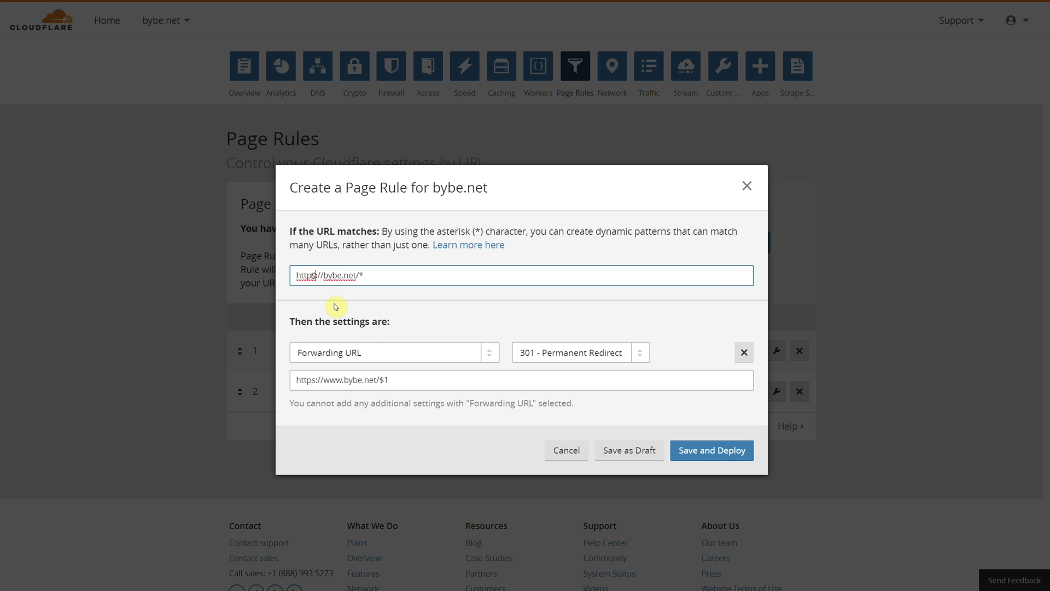
key("BackSpace")
key("BackSpace")
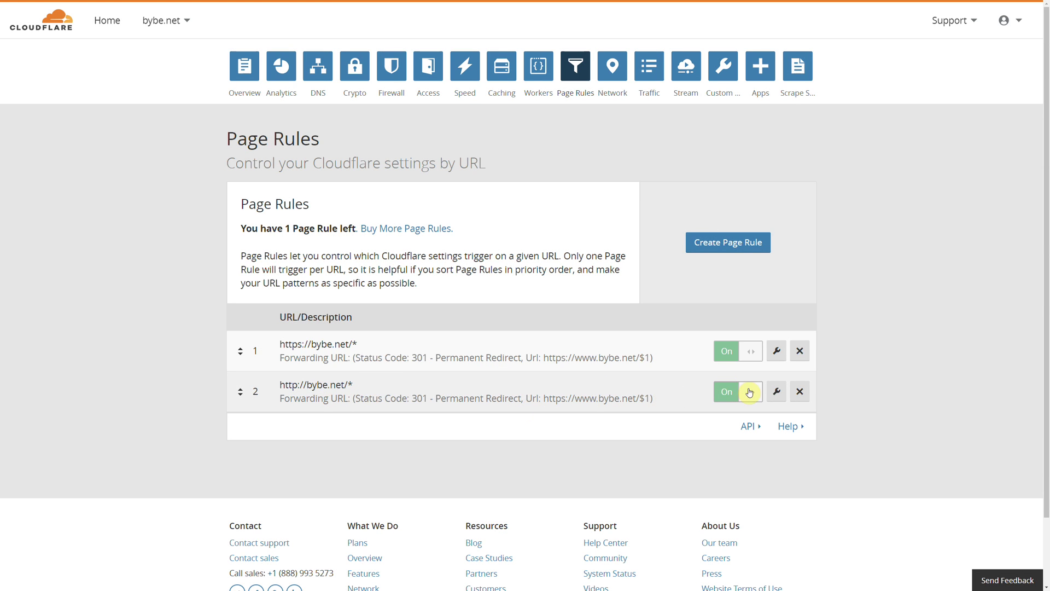
left_click(799, 351)
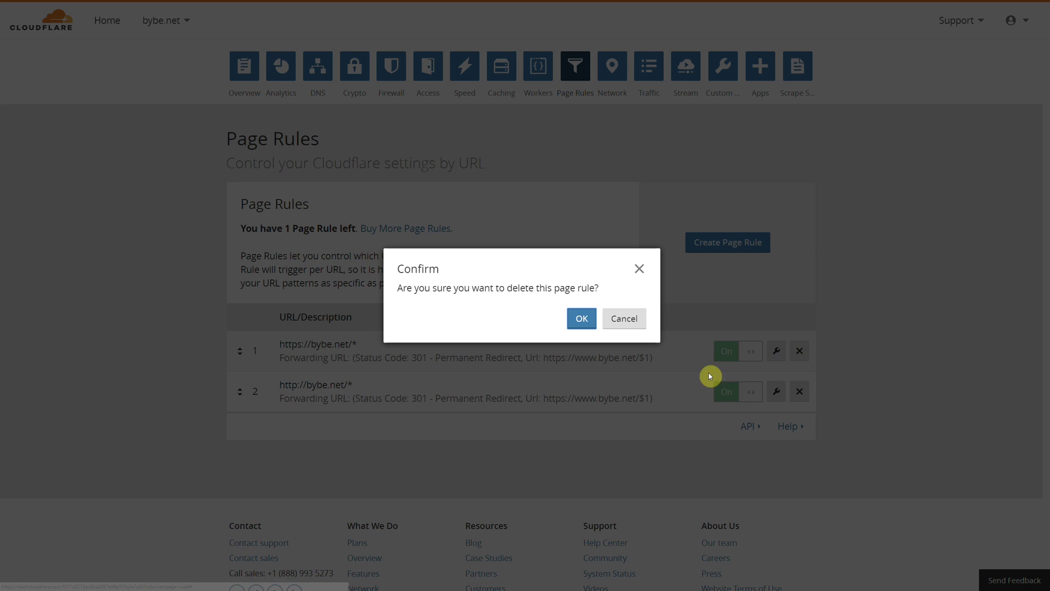
left_click(593, 327)
left_click(776, 350)
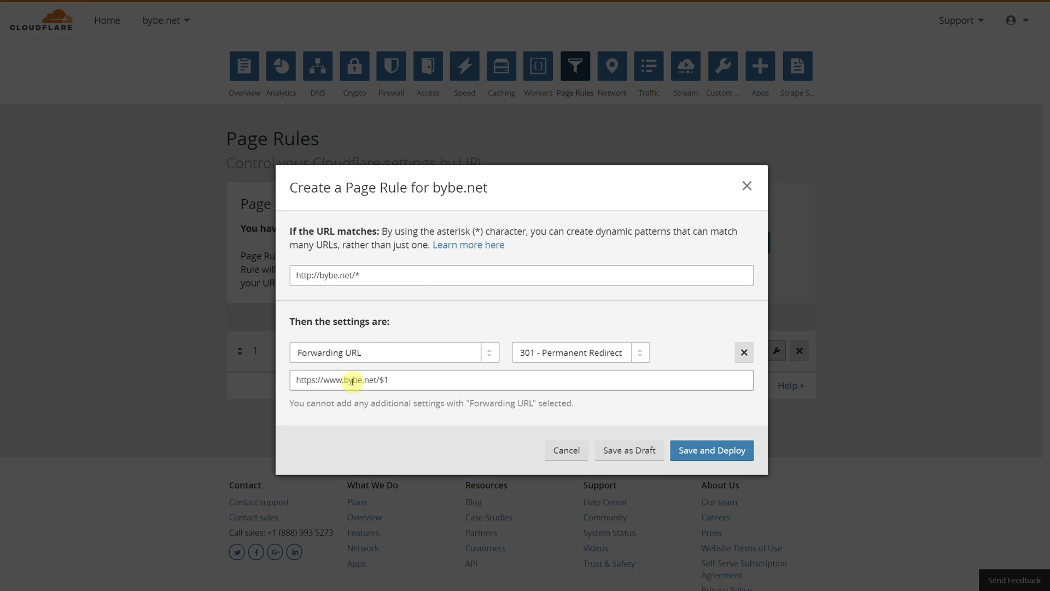
left_click(304, 379)
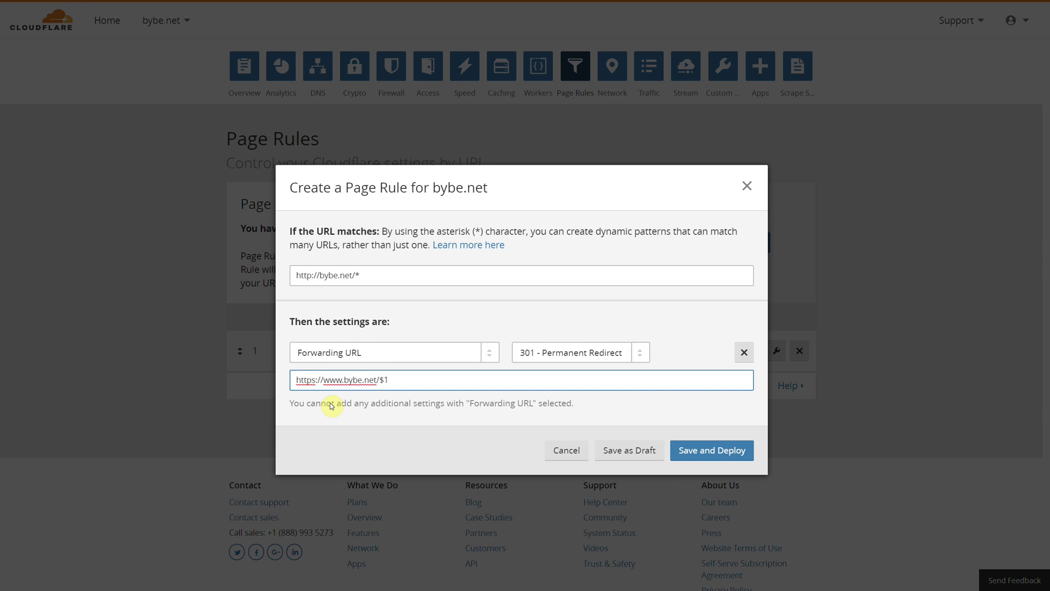
key("BackSpace")
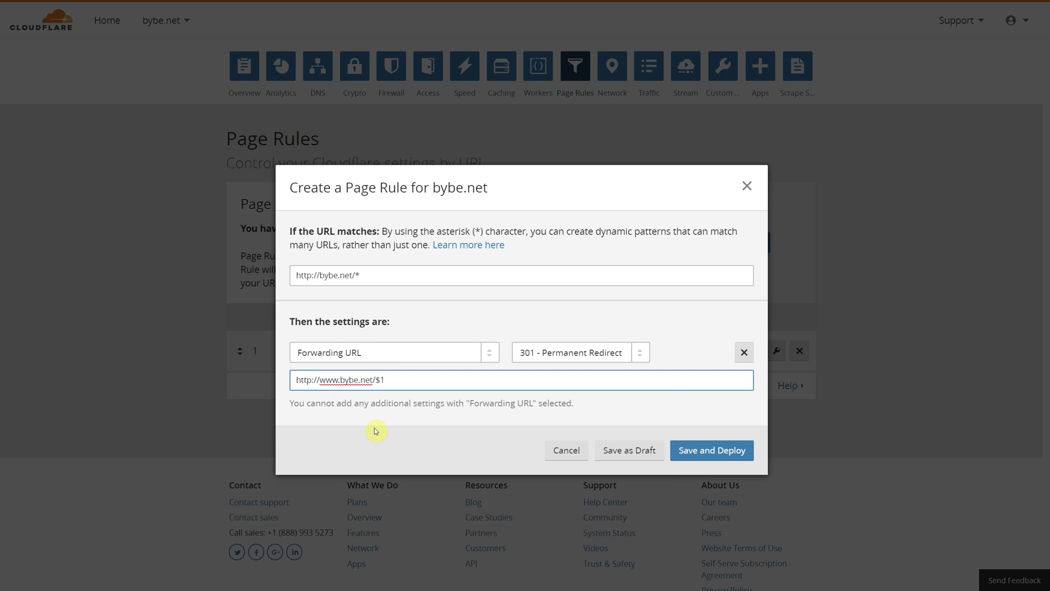
left_click(704, 450)
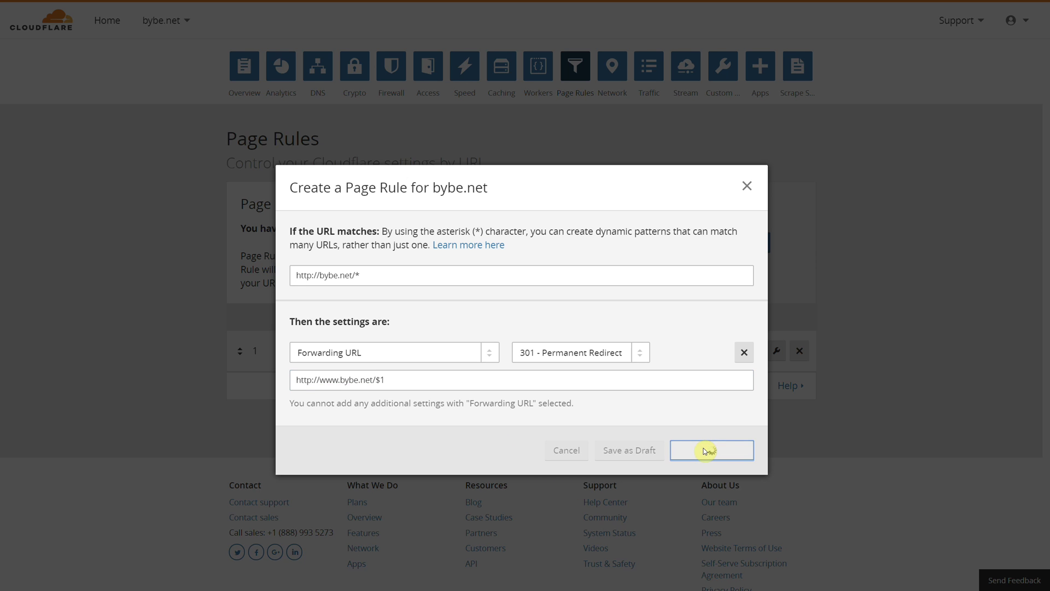